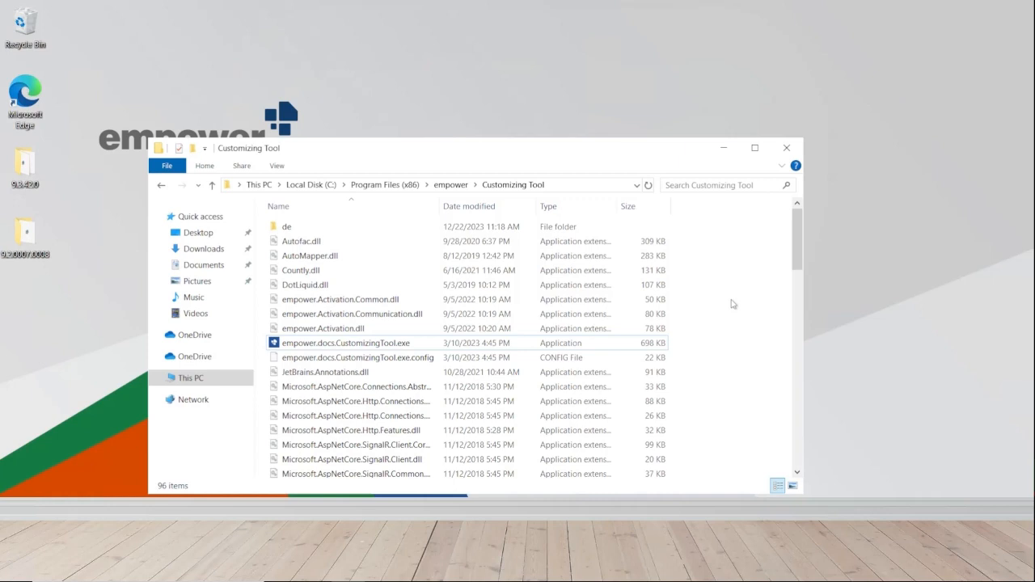
# Launch empower.docs.CustomizingTool.exe from the Customizing Tool folder and open its Campaign Management settings.
pyautogui.click(581, 186)
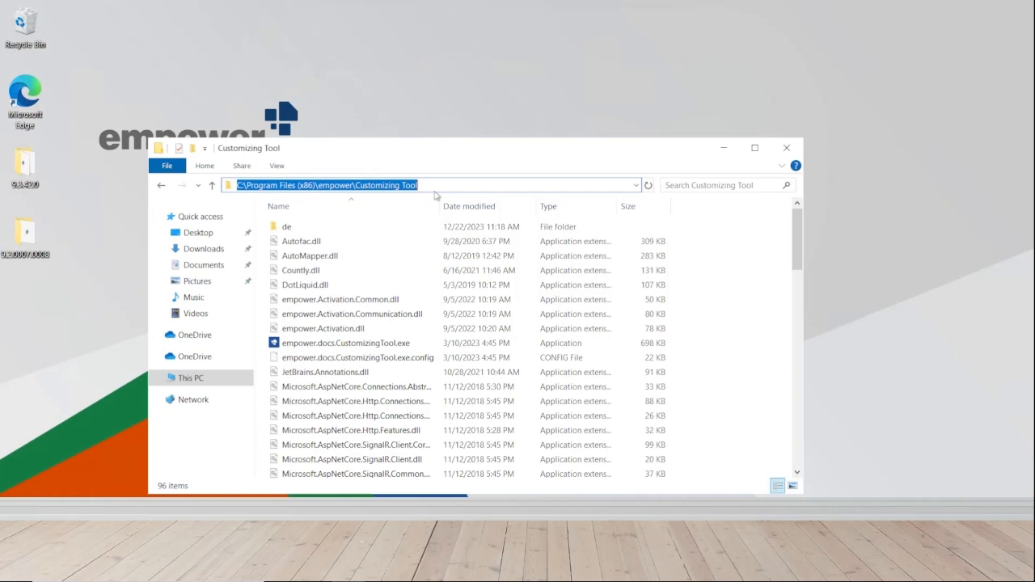
pyautogui.click(380, 346)
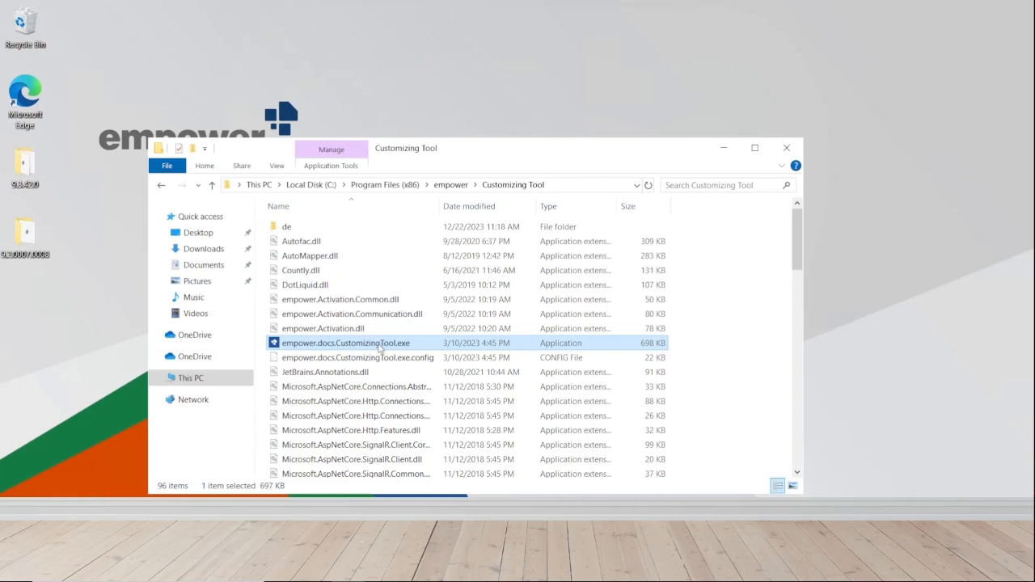
pyautogui.doubleClick(380, 347)
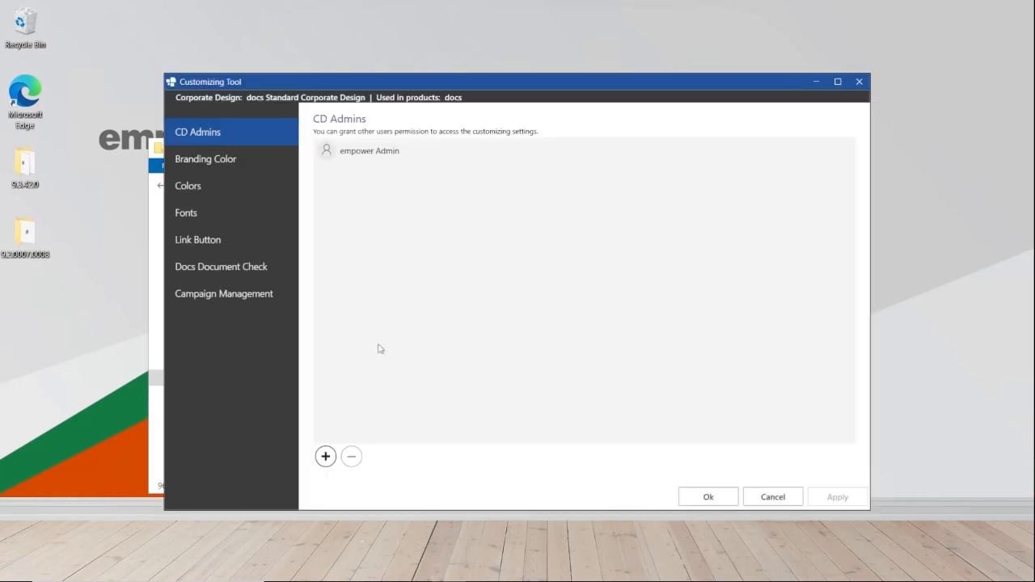
pyautogui.click(259, 296)
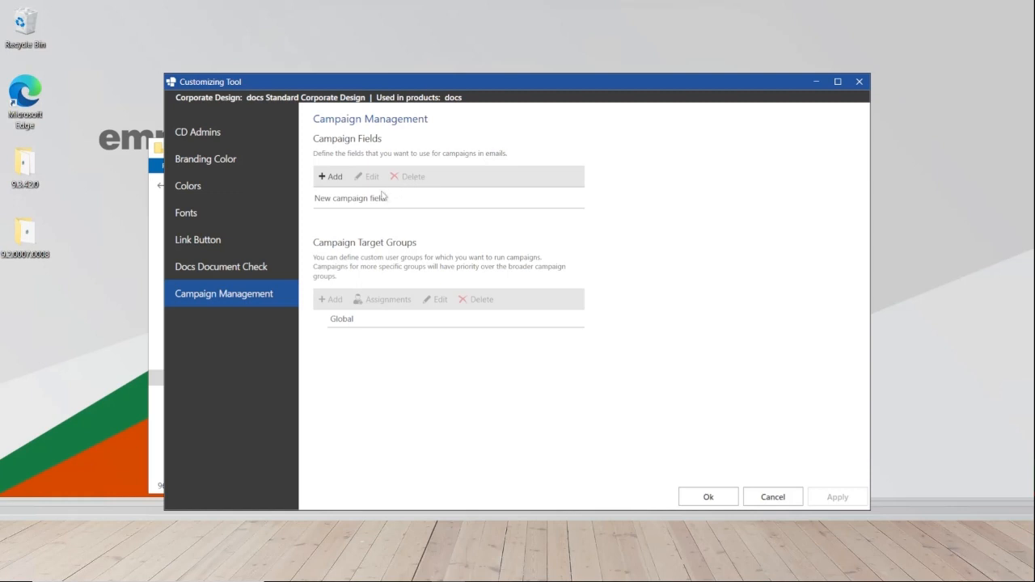
# Add a campaign field named "Test Field".
pyautogui.click(326, 177)
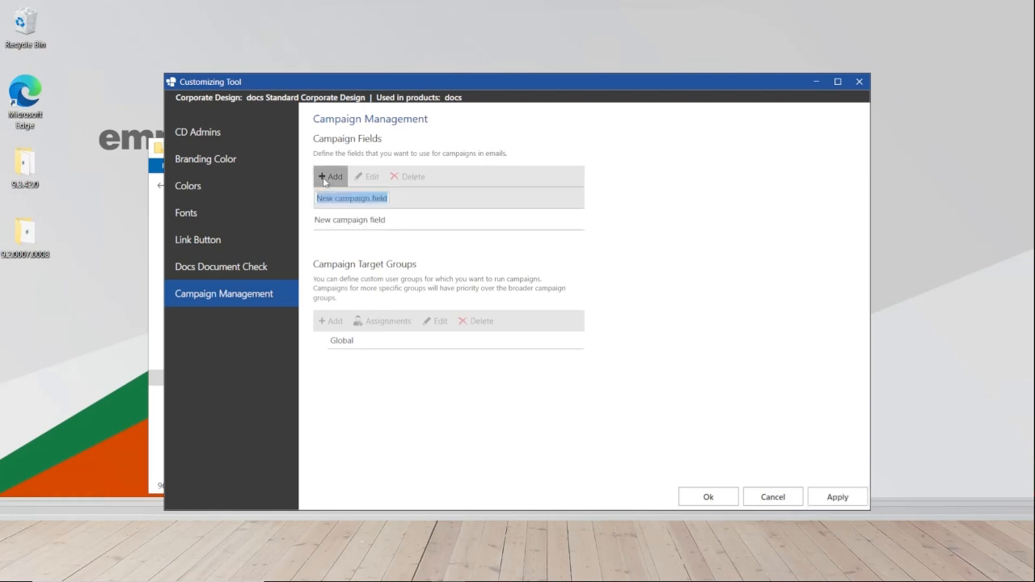
pyautogui.write('Test Field')
pyautogui.press('Return')
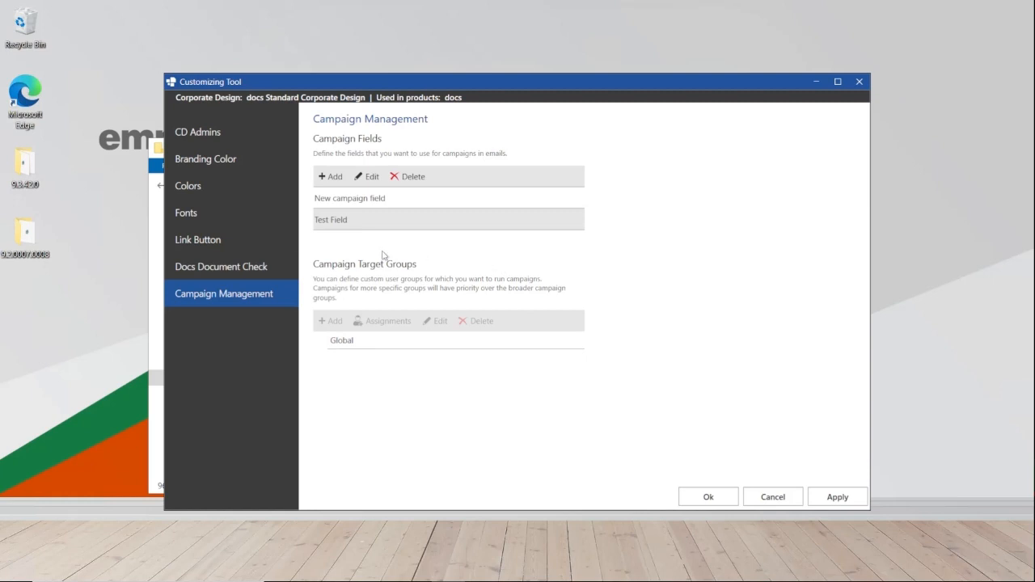
# Add a campaign target group named "Germany" beneath the Global group.
pyautogui.click(334, 342)
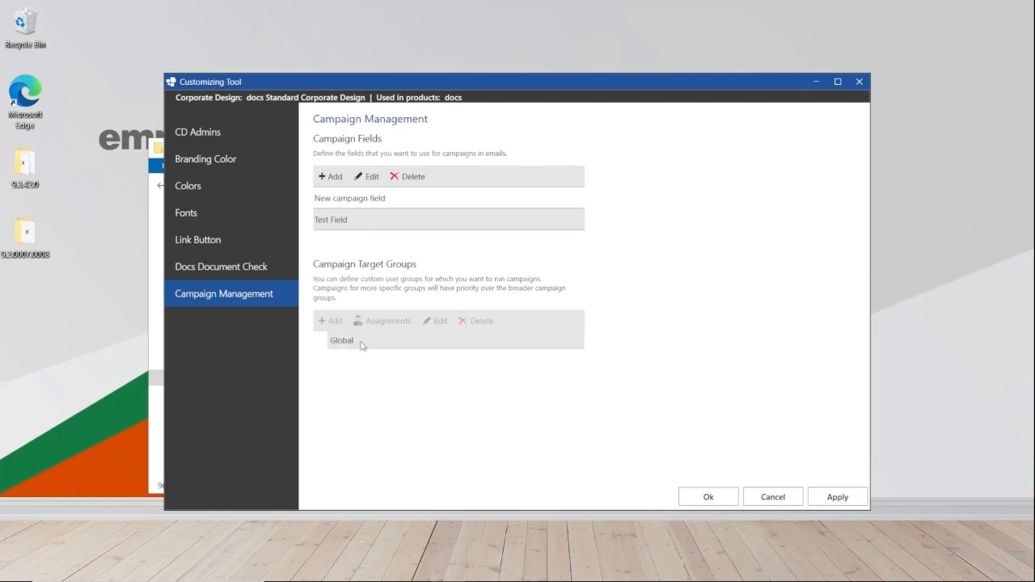
pyautogui.click(356, 345)
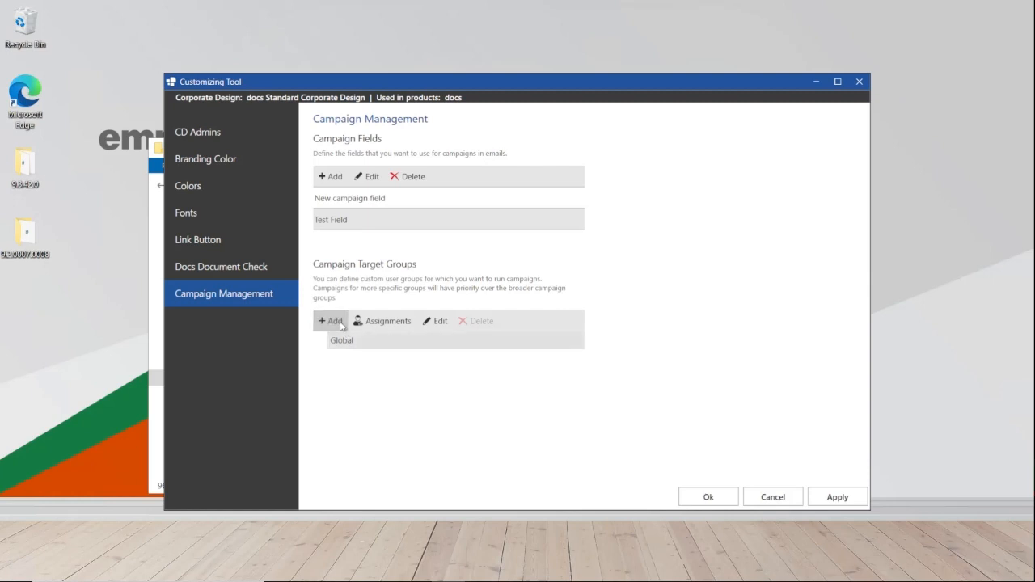
pyautogui.click(341, 324)
pyautogui.write('Germa')
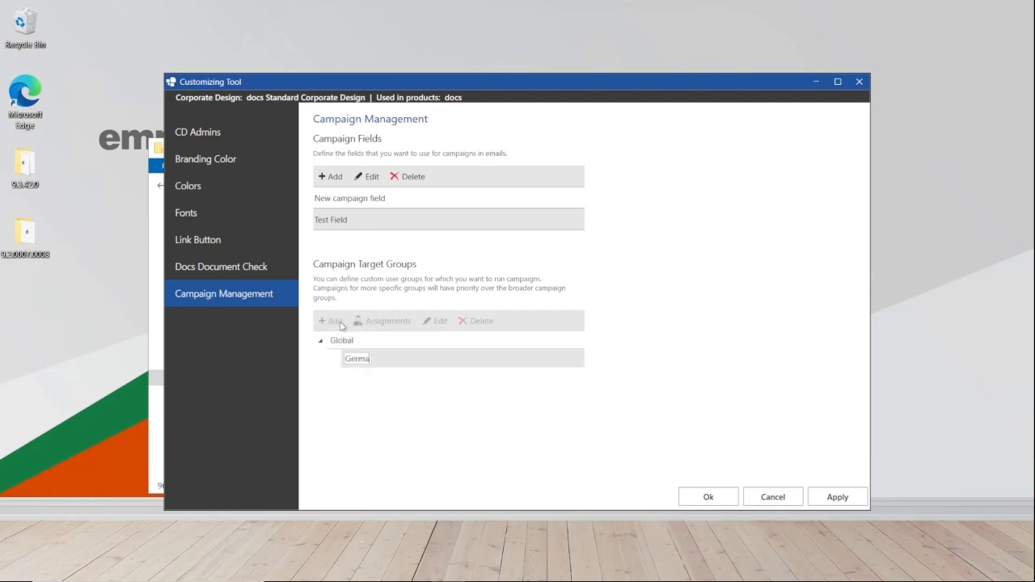
pyautogui.write('ny')
pyautogui.press('Return')
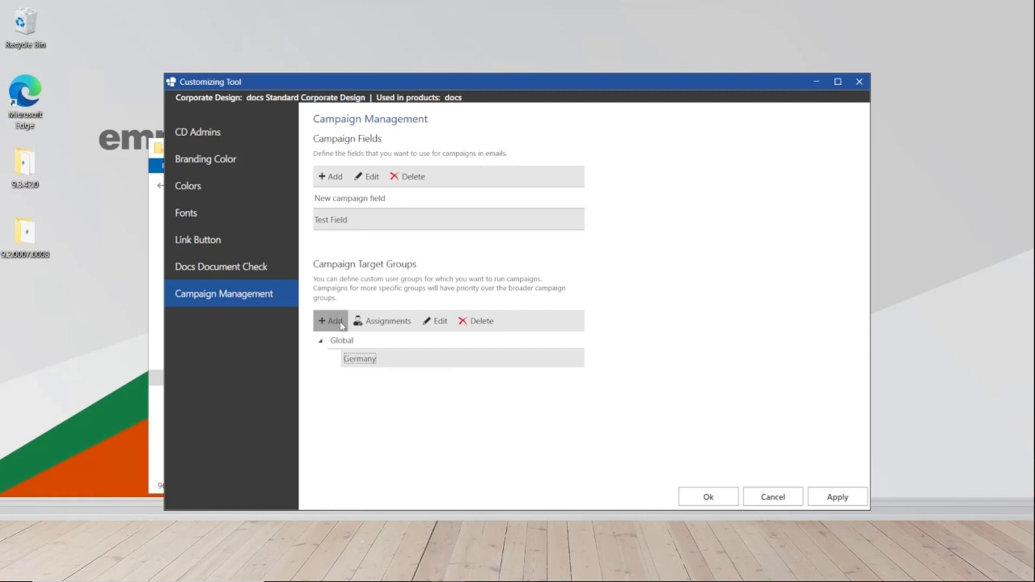
pyautogui.click(372, 365)
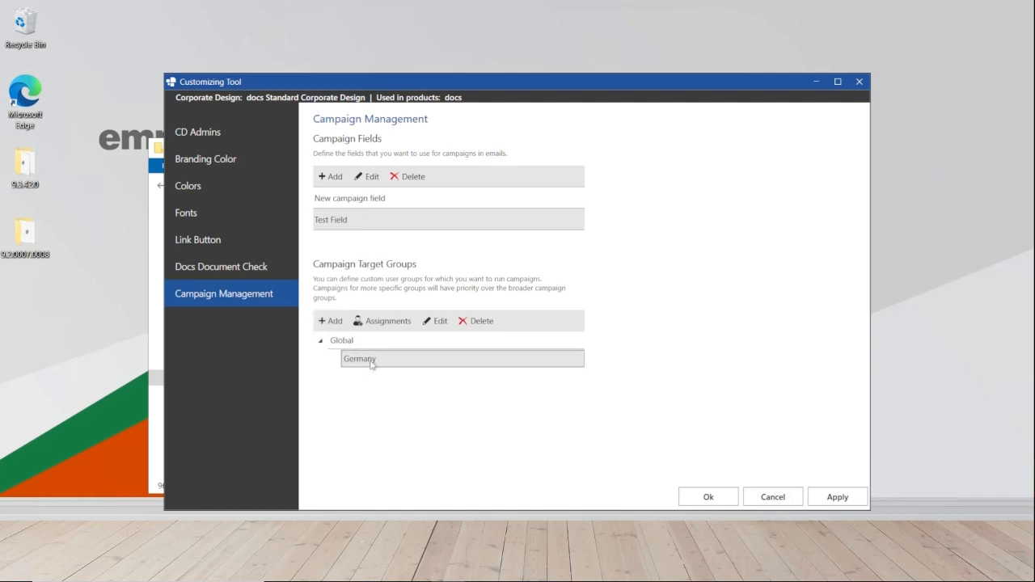
# Search for "empower" groups and assign MIO_empower_CS_Admins to the Global campaign target group.
pyautogui.click(346, 340)
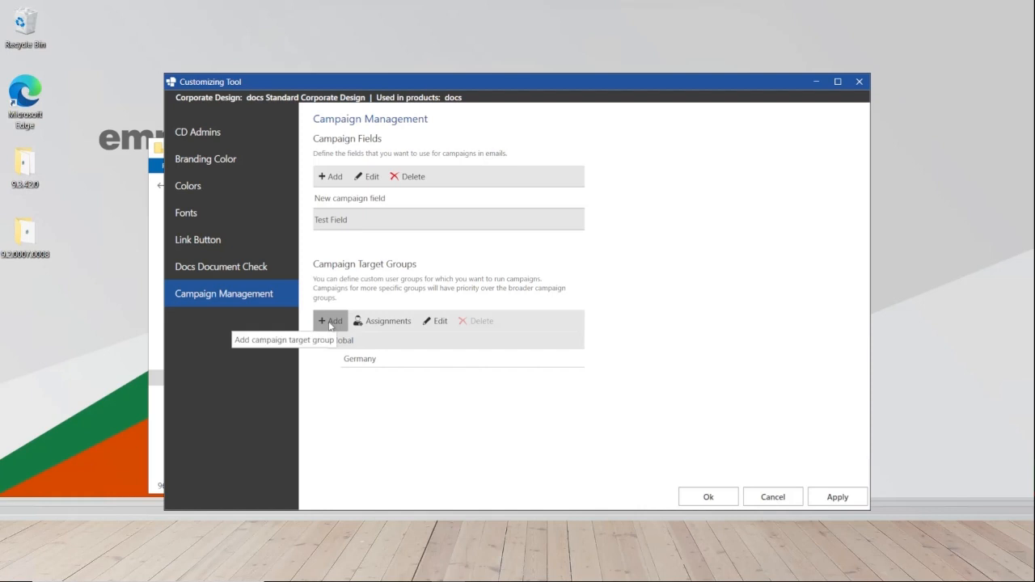
pyautogui.click(368, 322)
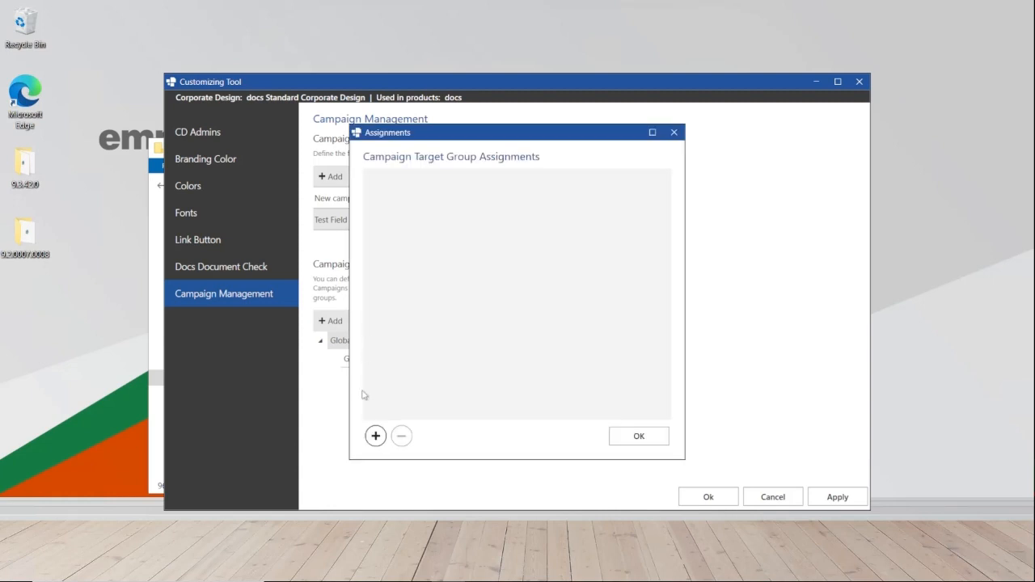
pyautogui.click(375, 437)
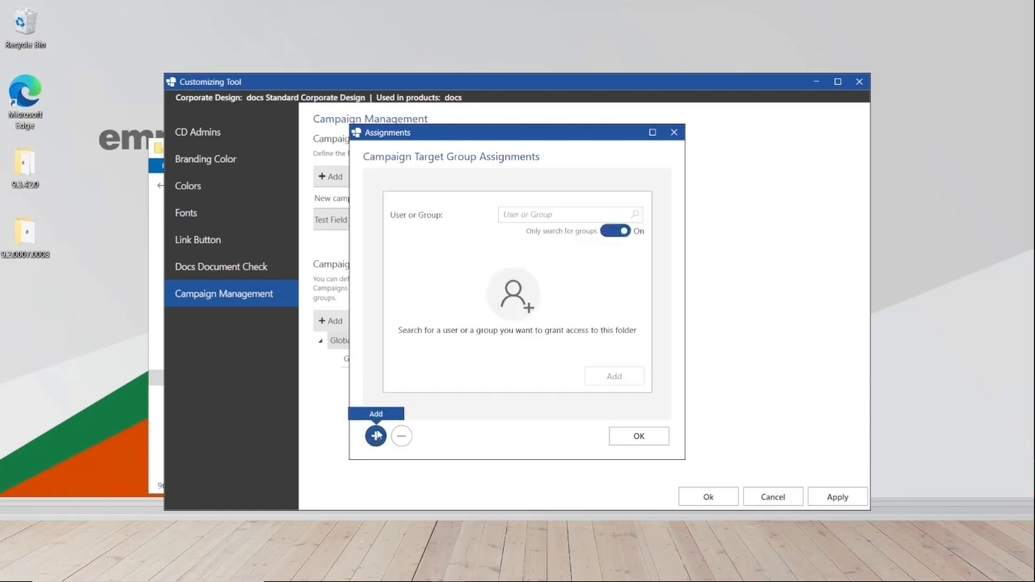
pyautogui.write('empower')
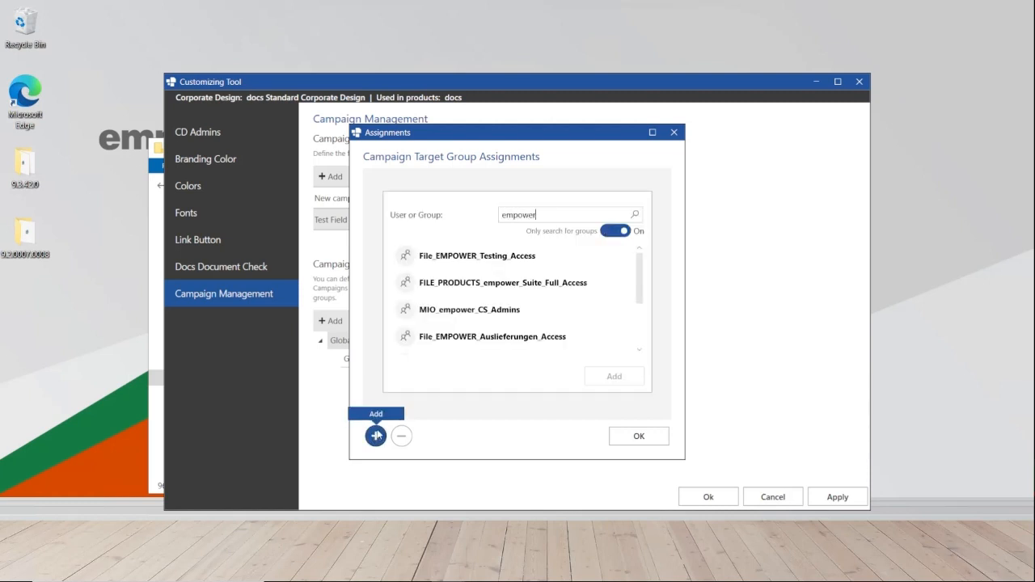
pyautogui.click(475, 313)
pyautogui.click(614, 376)
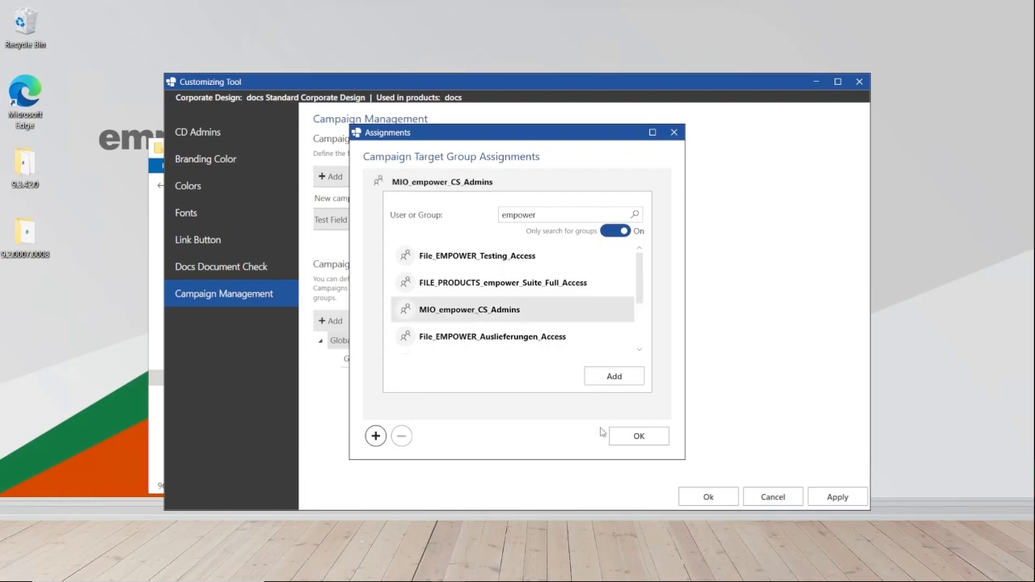
pyautogui.click(616, 436)
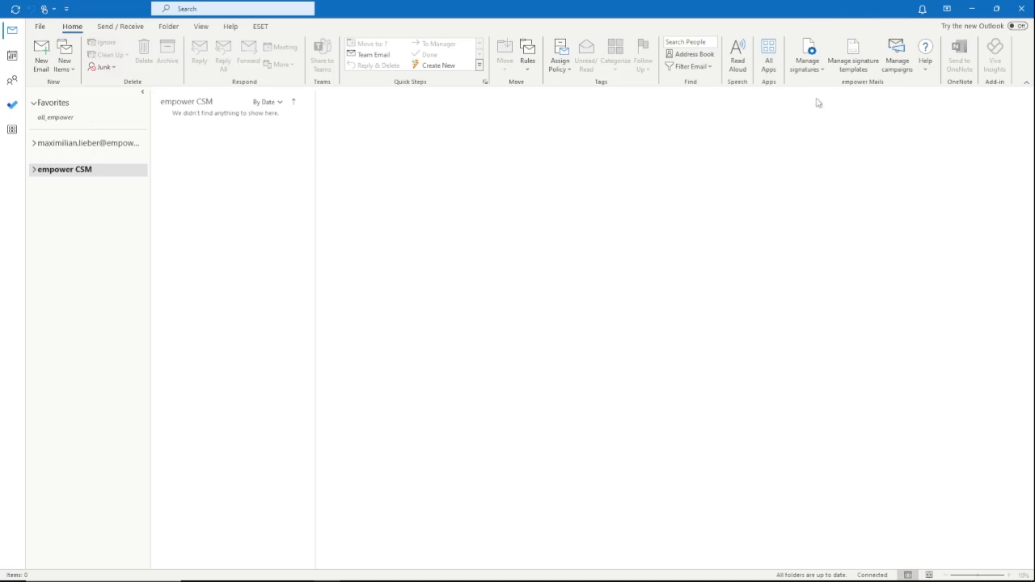
# In Outlook, open the "empower Campaign Management" signature template for editing and insert the Test Field campaign field below the company data.
pyautogui.click(863, 69)
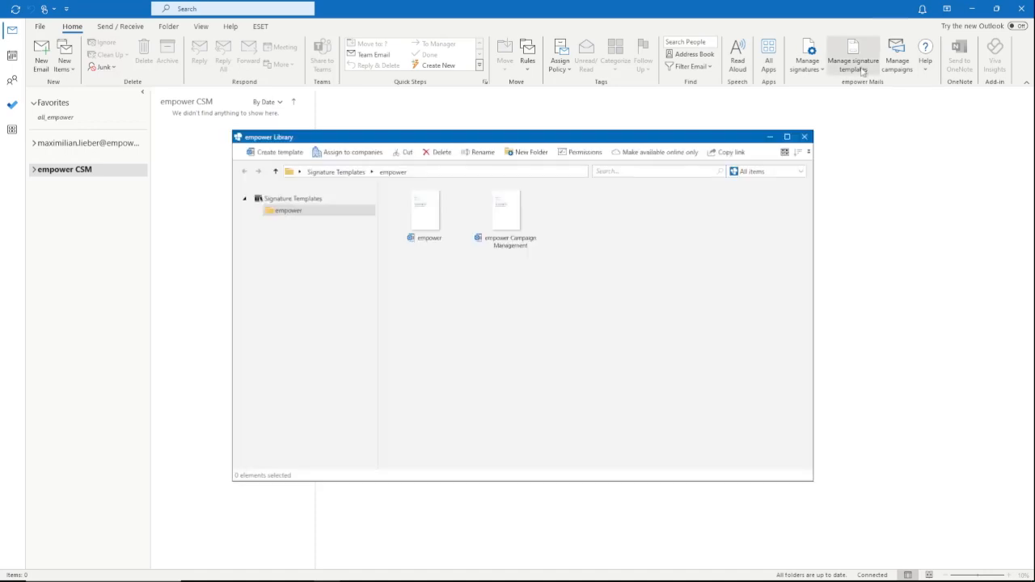
pyautogui.doubleClick(515, 227)
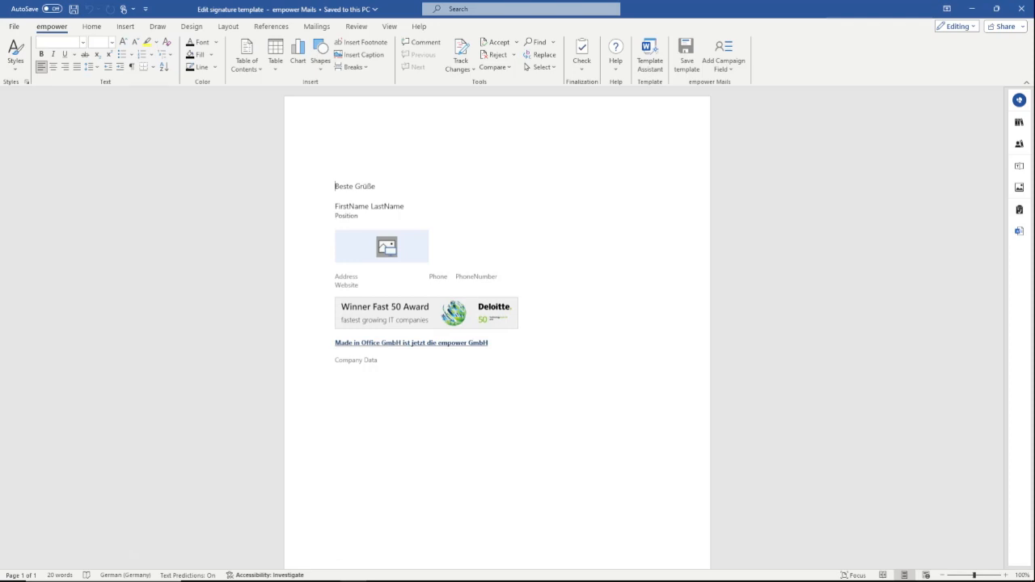
pyautogui.click(336, 380)
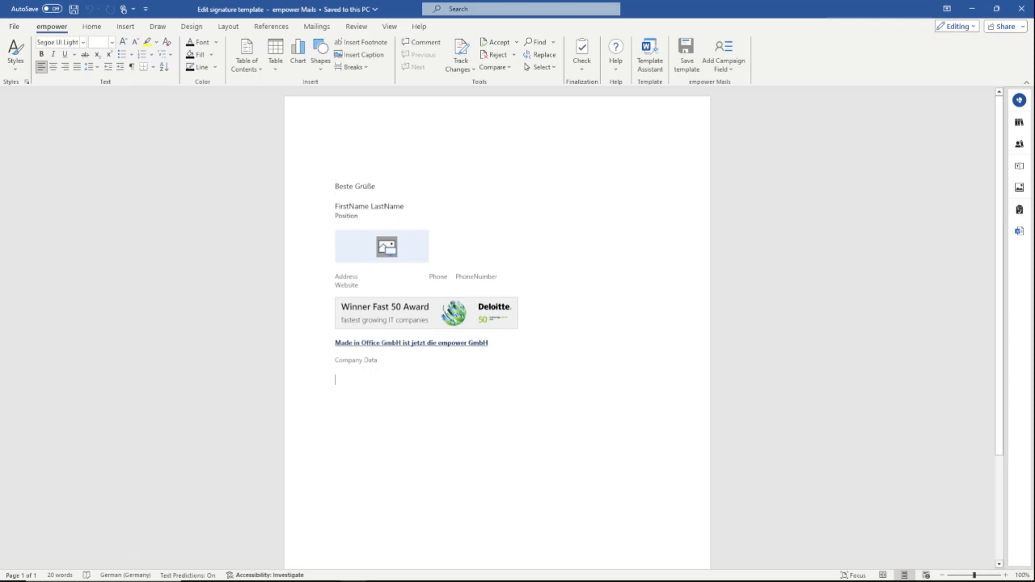
pyautogui.click(736, 63)
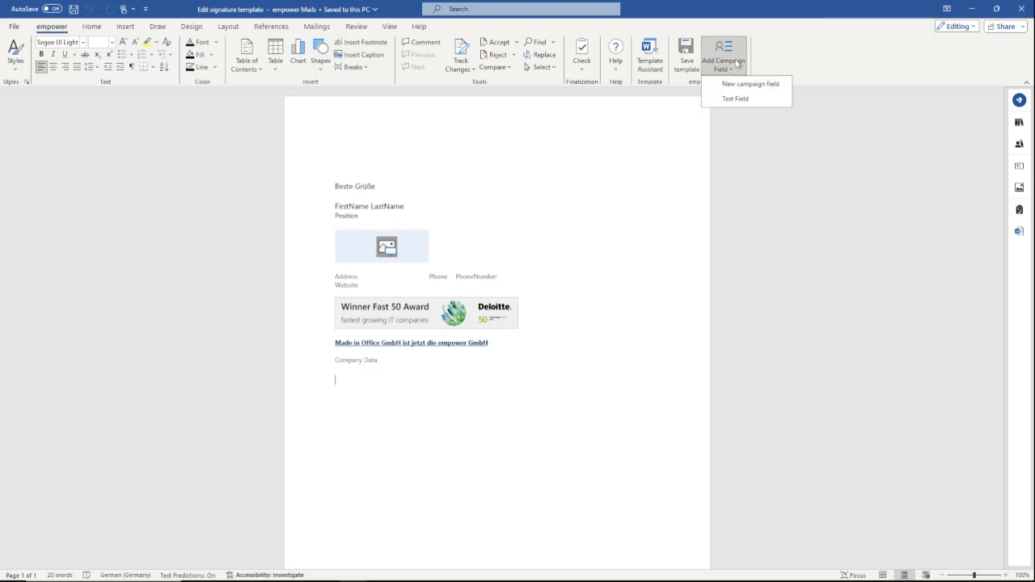
pyautogui.click(732, 99)
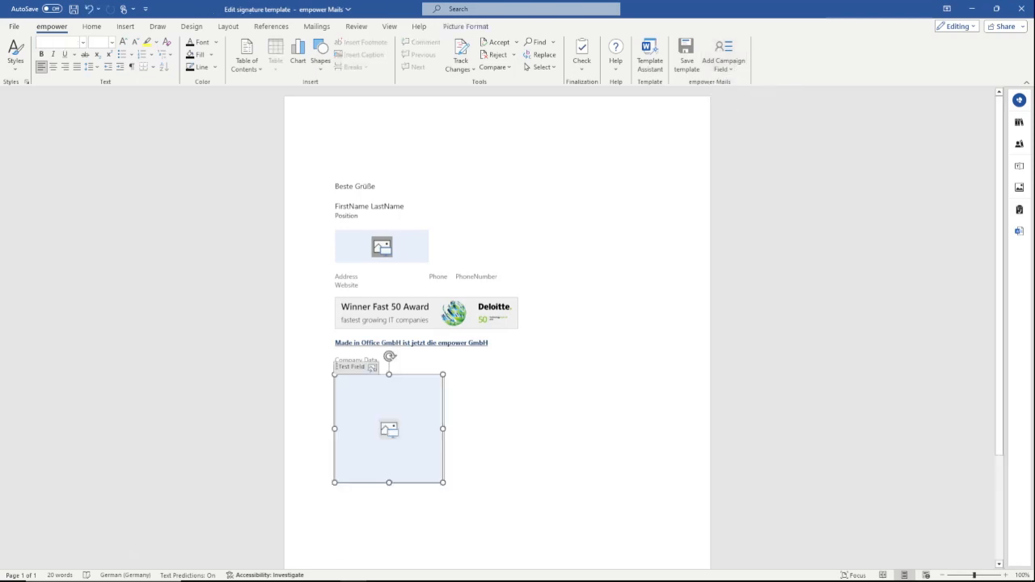
# Save the edited signature template and close the template library.
pyautogui.rightClick(416, 434)
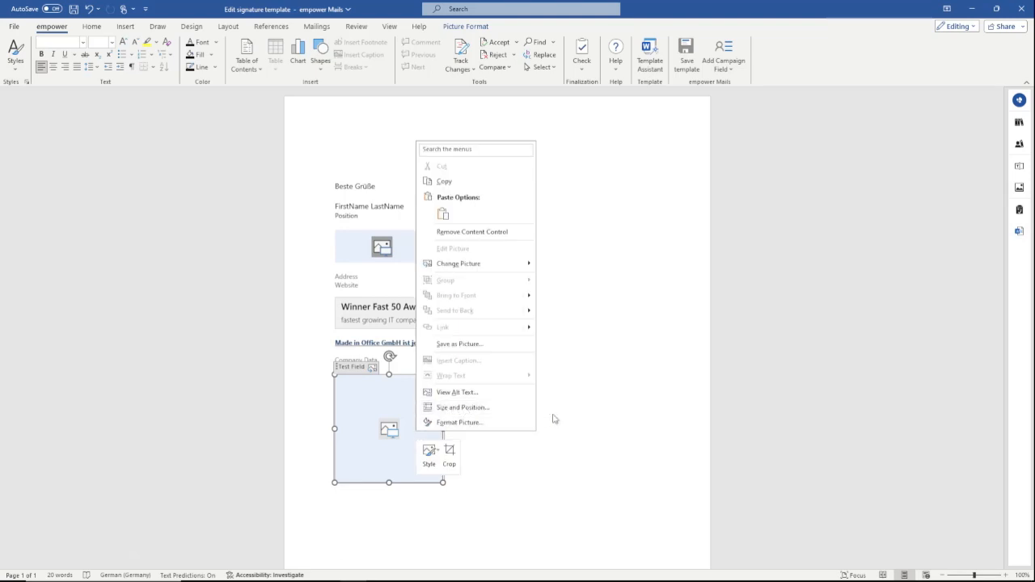
pyautogui.press('Escape')
pyautogui.click(693, 65)
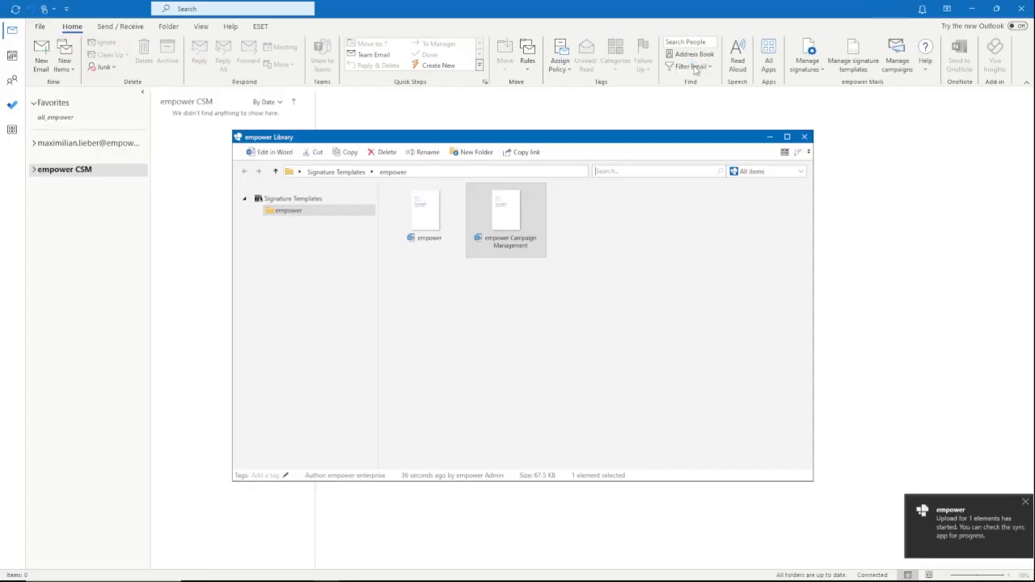
pyautogui.click(805, 137)
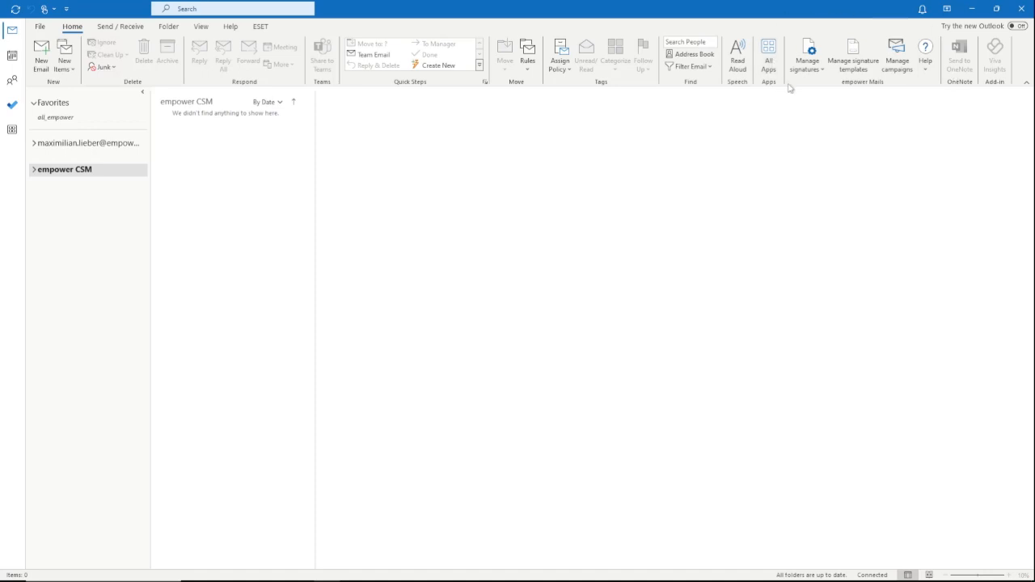
# Start a new campaign with a duration of 1/31/2024 to 2/1/2024 and Germany as its target group.
pyautogui.click(902, 73)
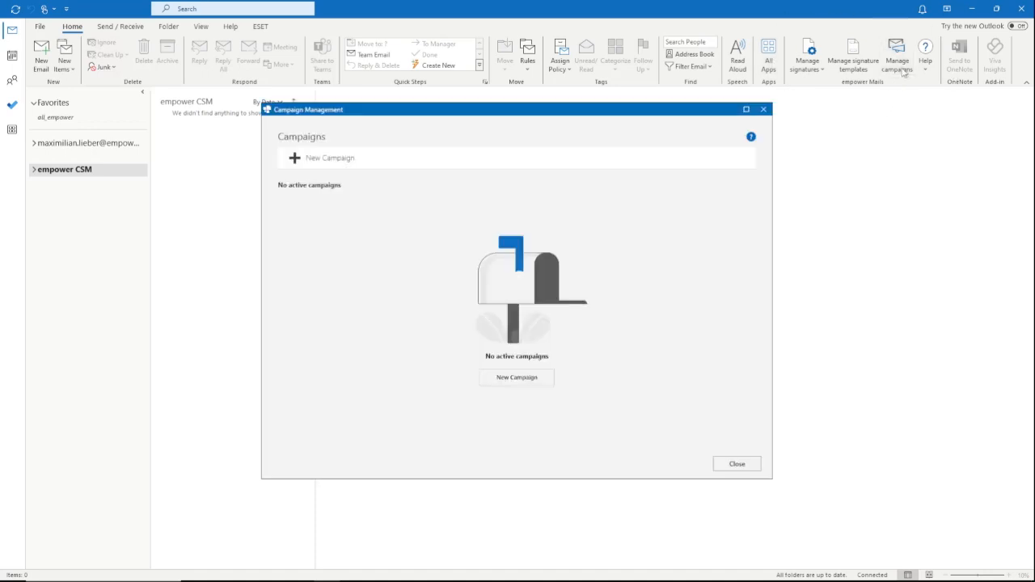
pyautogui.click(308, 160)
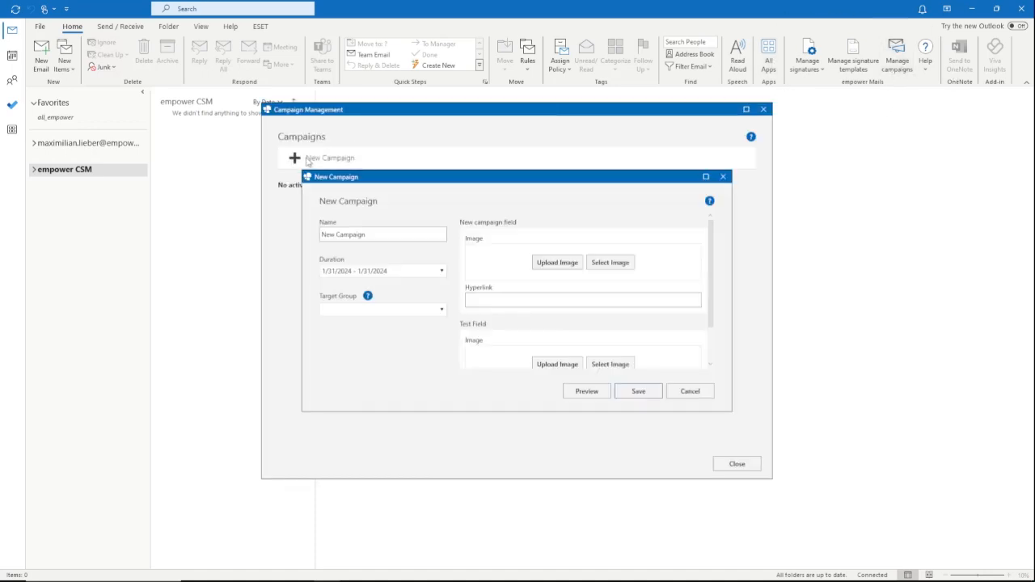
pyautogui.click(418, 275)
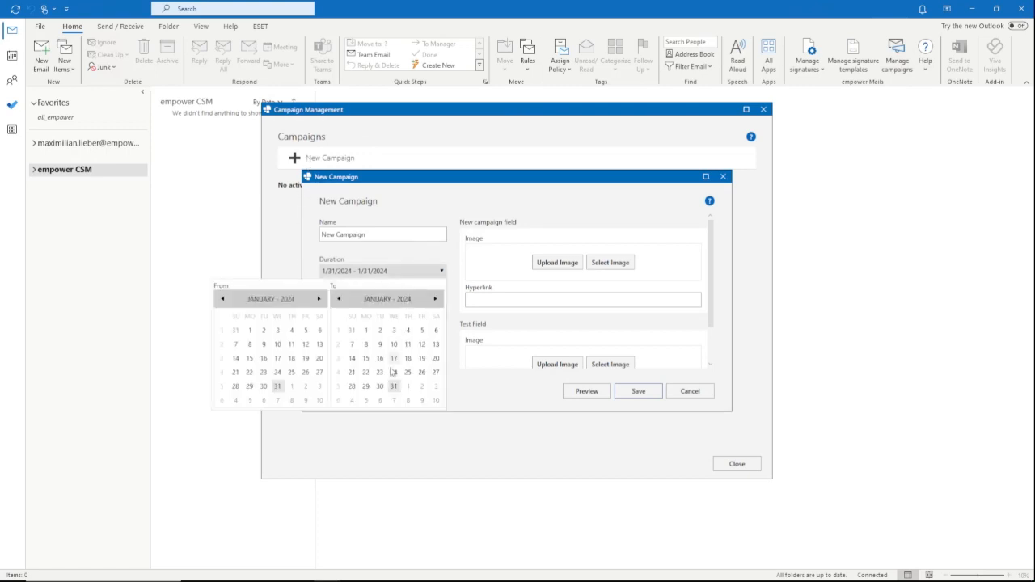
pyautogui.click(410, 387)
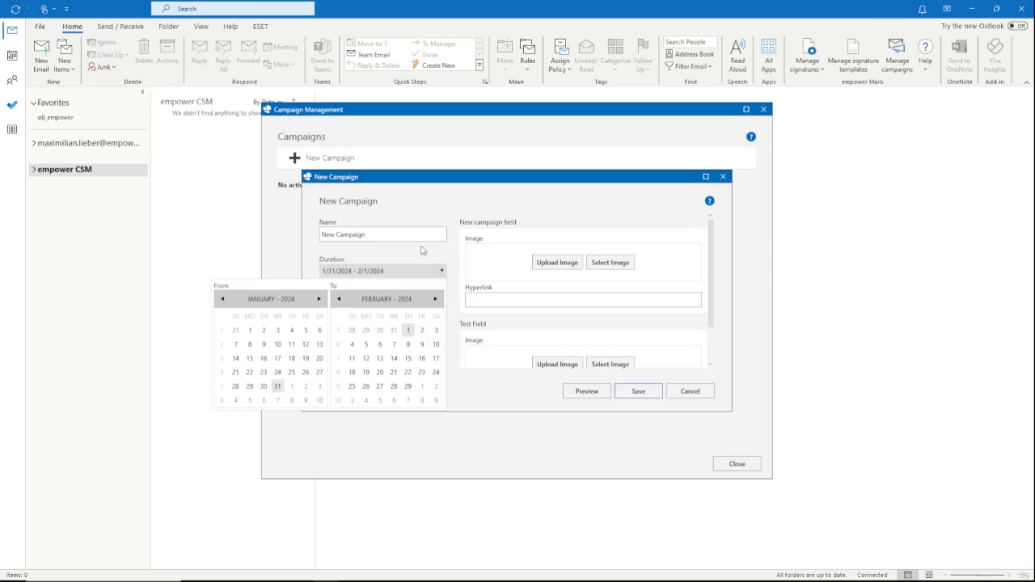
pyautogui.click(424, 252)
pyautogui.click(409, 311)
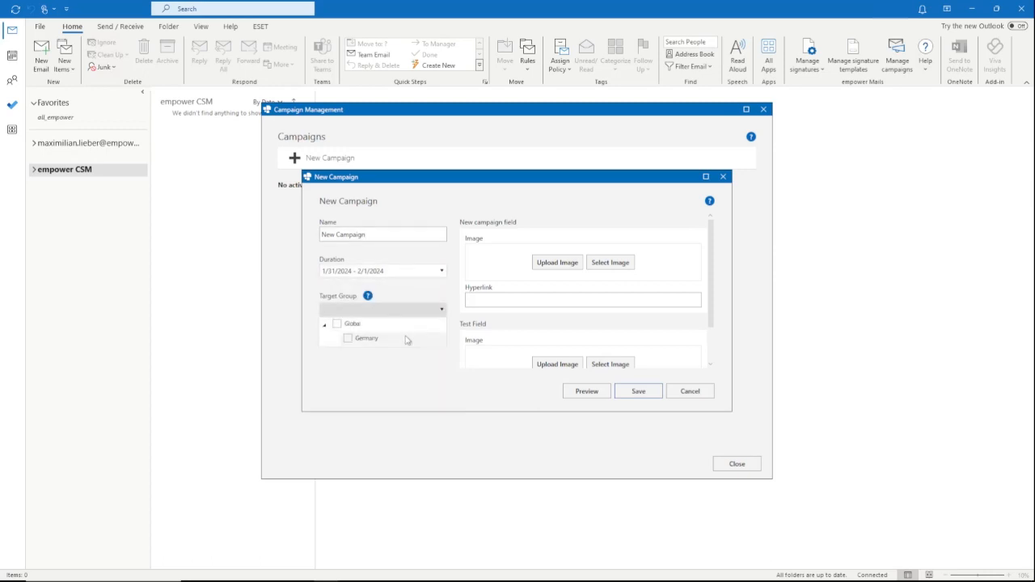
pyautogui.click(360, 338)
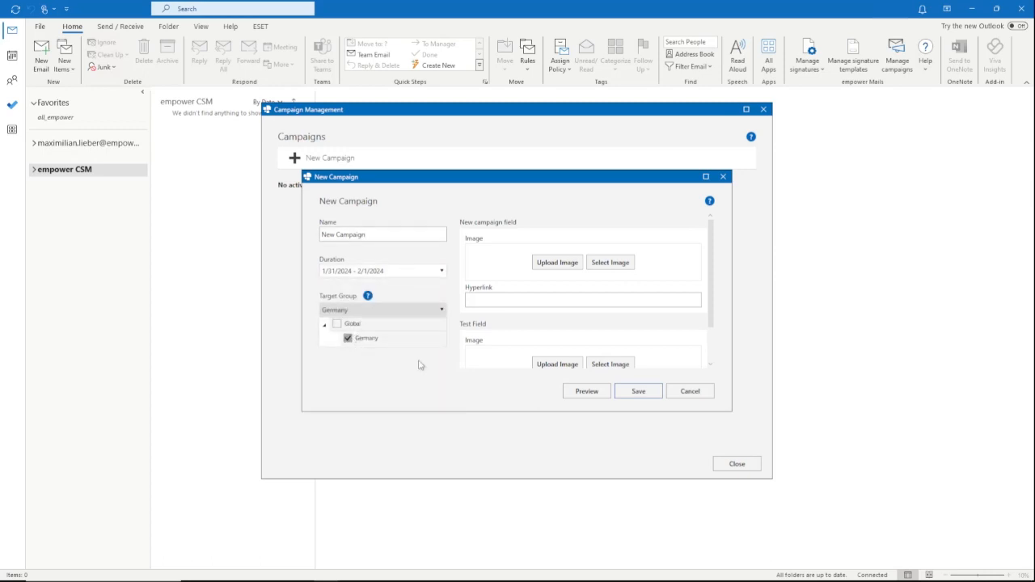
# Open the image selection for Test Field and move the Growth picture from Pictures into the Campaign Images folder.
pyautogui.click(712, 338)
pyautogui.scroll(-2, 713, 338)
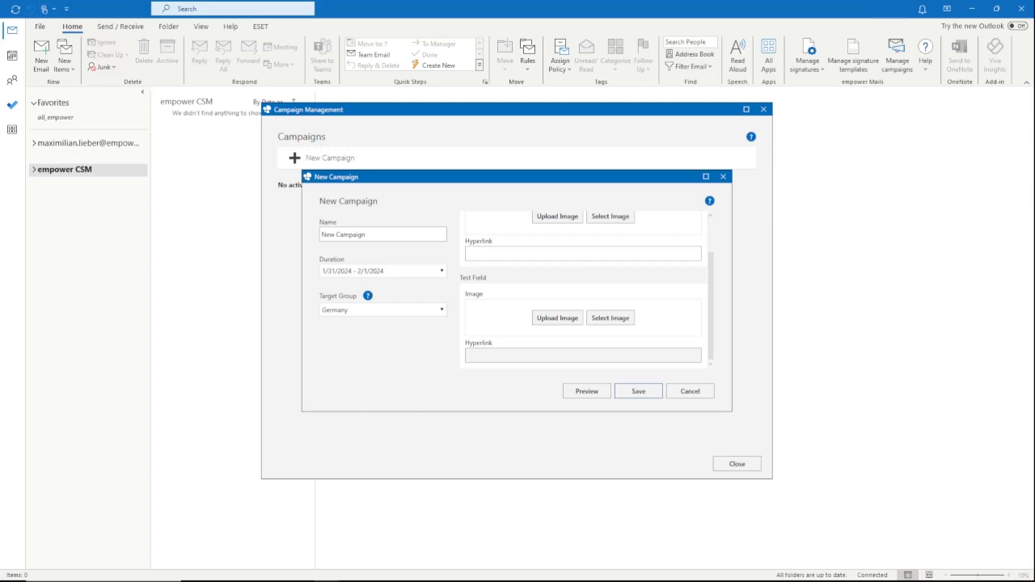
pyautogui.click(608, 318)
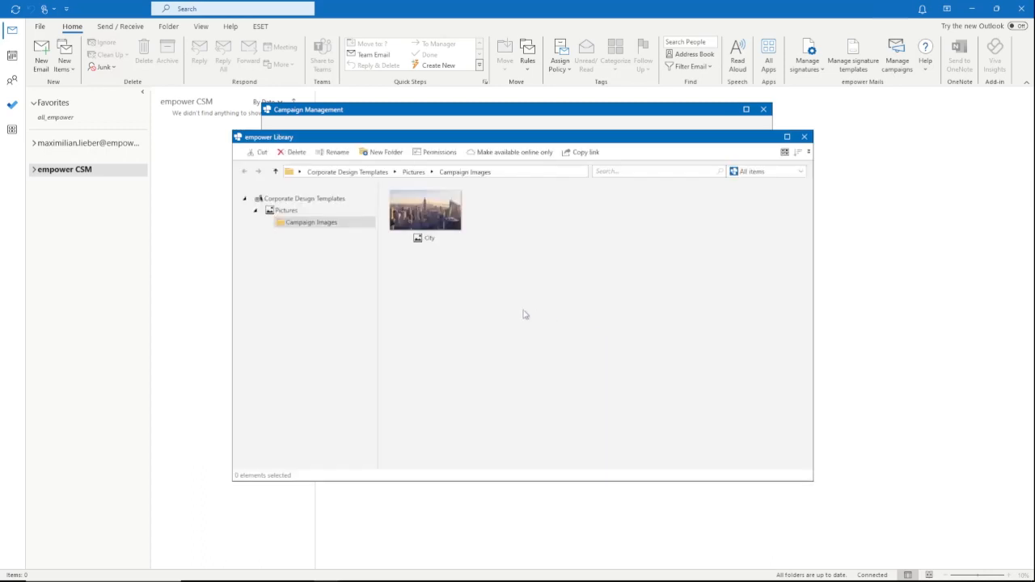
pyautogui.click(316, 214)
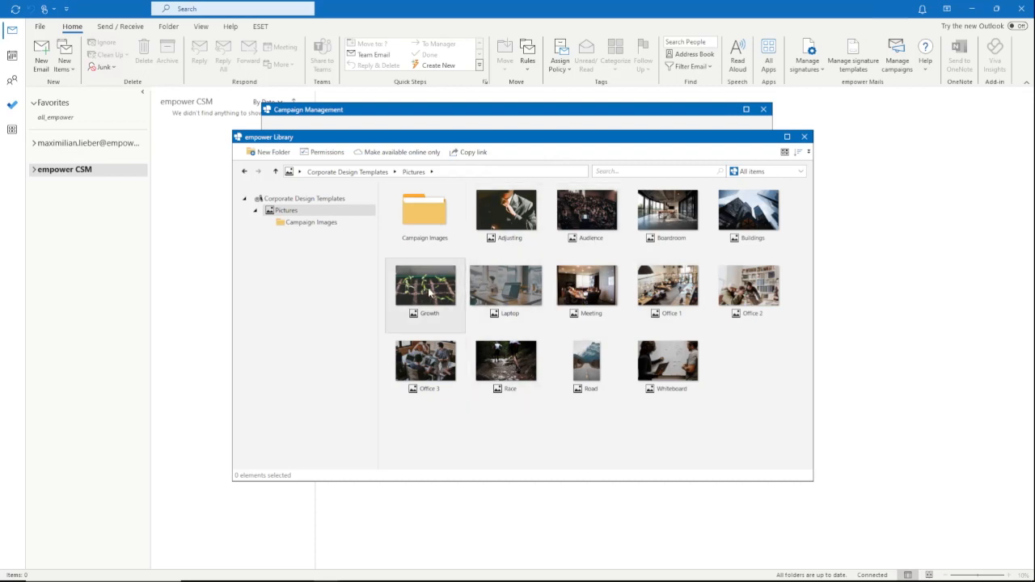
pyautogui.moveTo(429, 293); pyautogui.dragTo(427, 213)
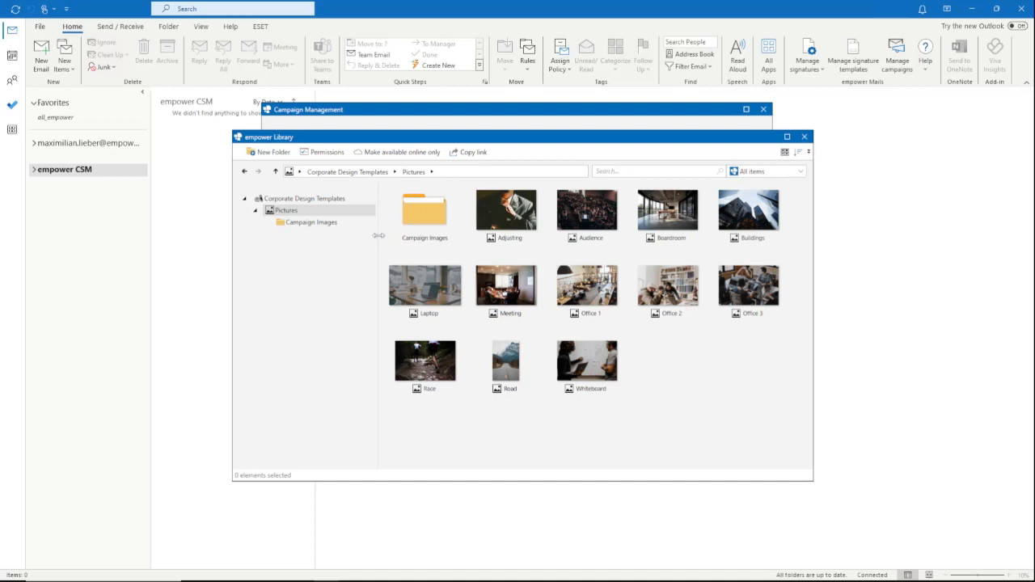
# Check the permissions of the Campaign Images folder and choose its City picture as the Test Field image.
pyautogui.click(322, 225)
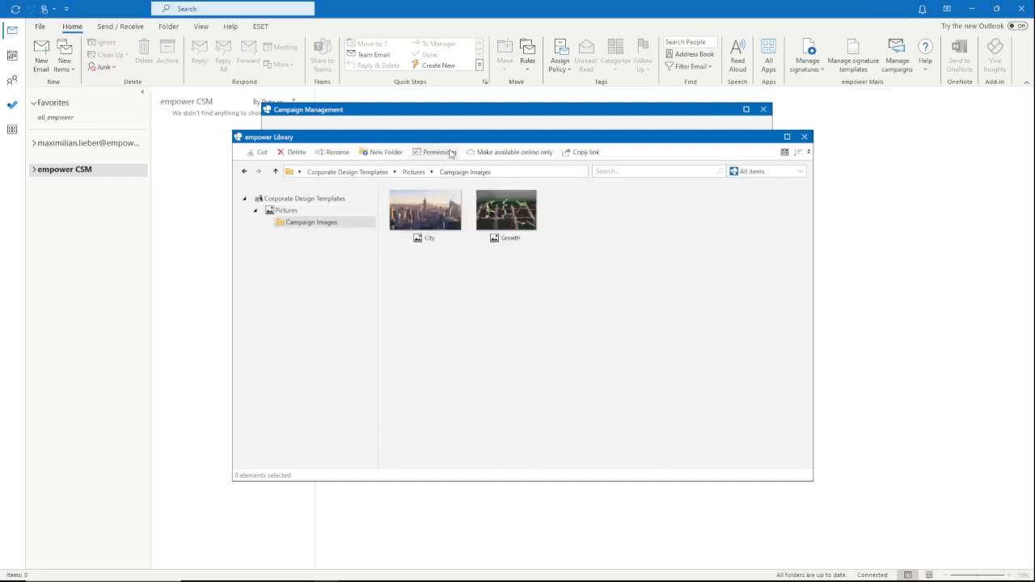
pyautogui.click(449, 154)
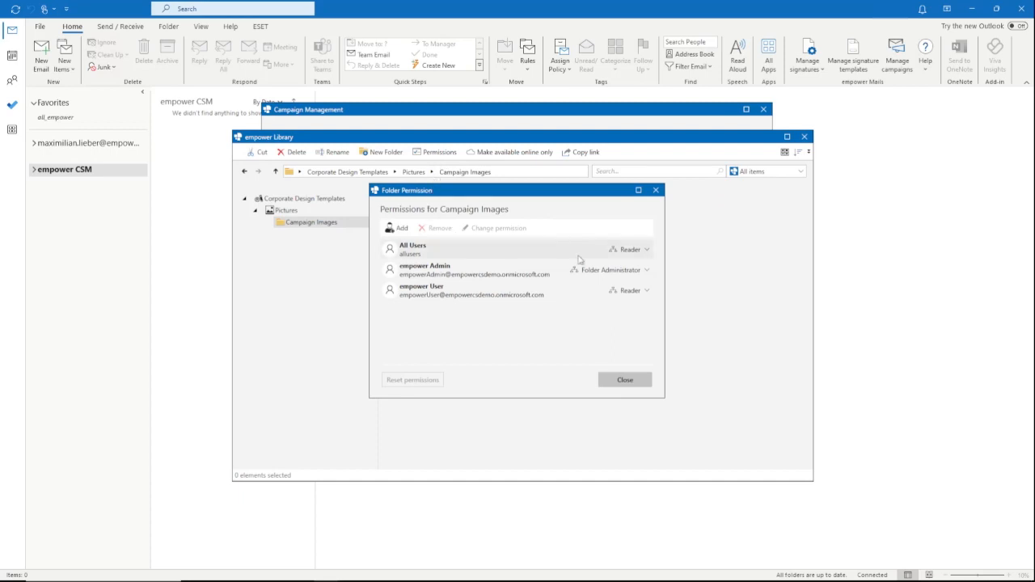
pyautogui.click(609, 379)
pyautogui.click(444, 242)
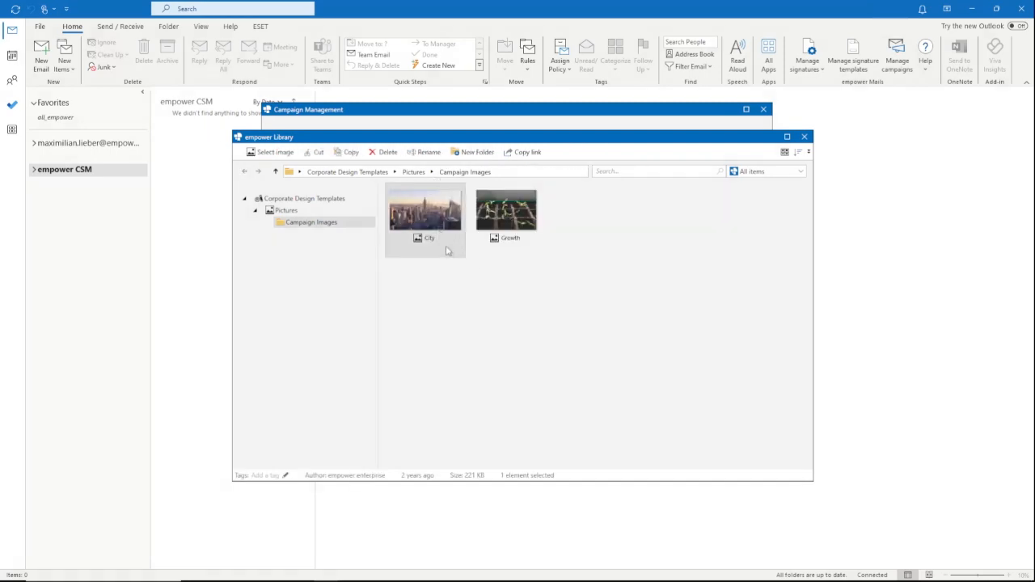
pyautogui.doubleClick(449, 251)
# Preview the campaign signature for the Cologne location of empower GmbH with the empower Campaign Management template, including the image below the company data.
pyautogui.click(566, 389)
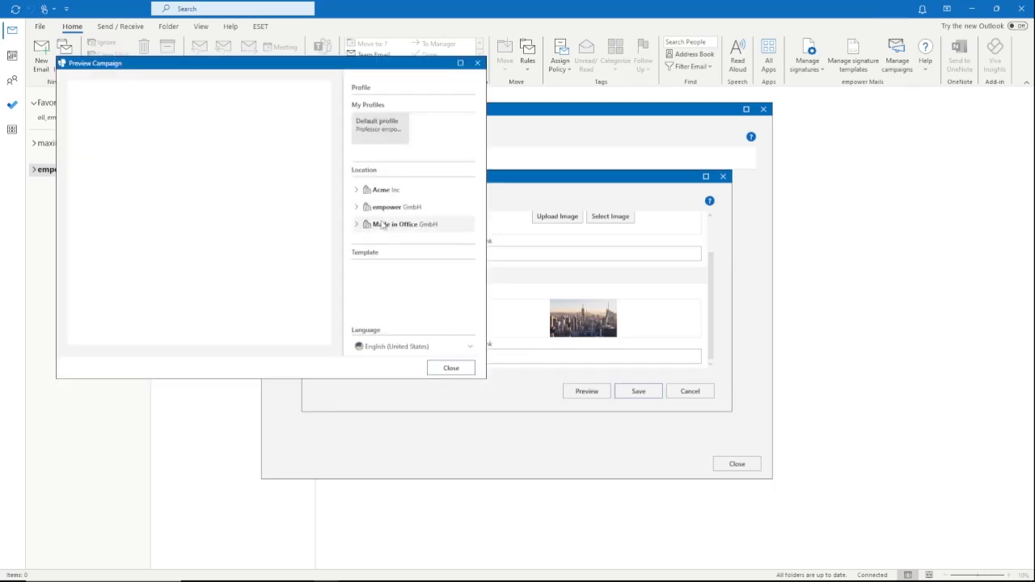
pyautogui.click(357, 207)
pyautogui.click(374, 223)
pyautogui.click(375, 289)
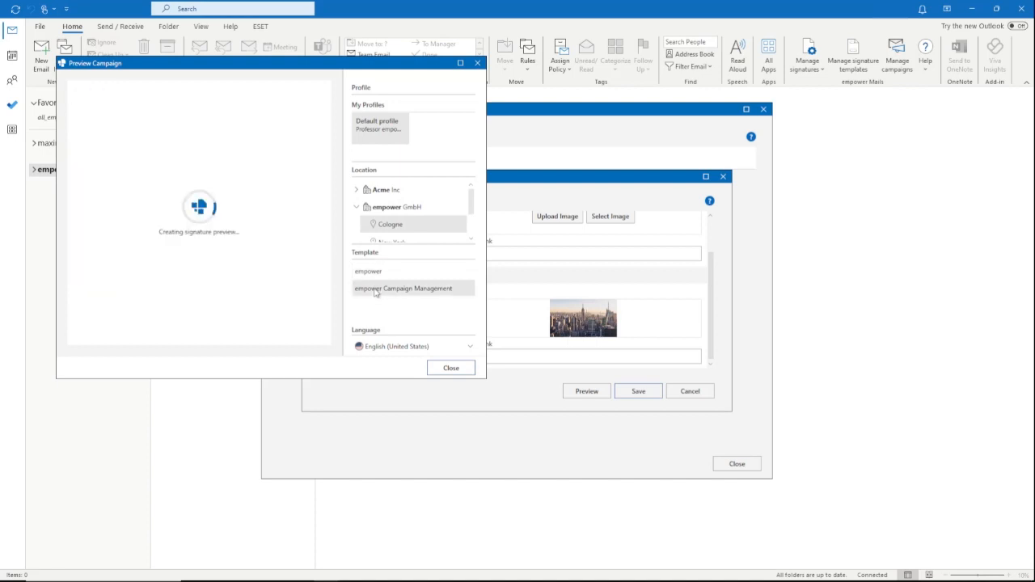
pyautogui.scroll(-1, 331, 267)
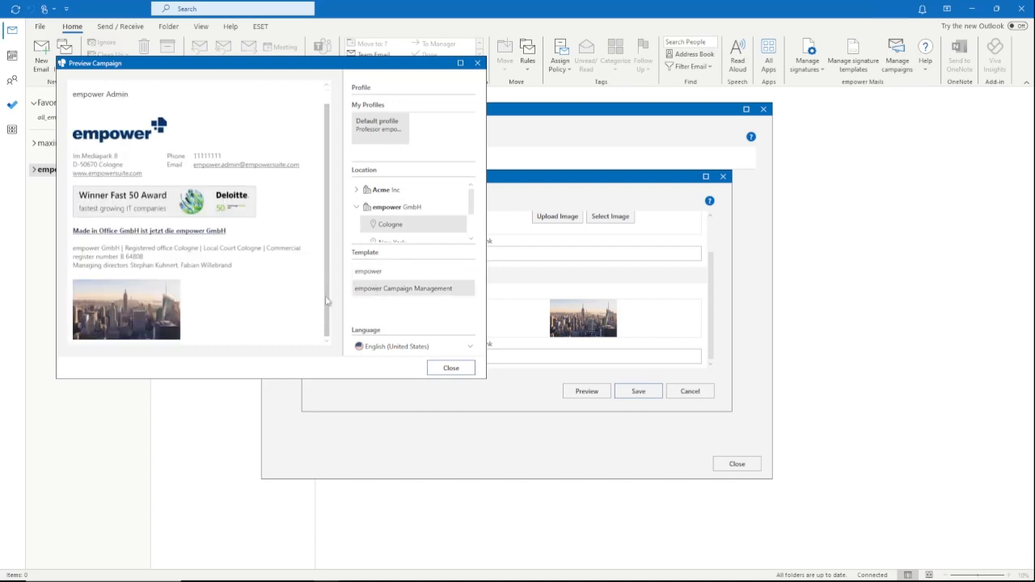
pyautogui.click(451, 368)
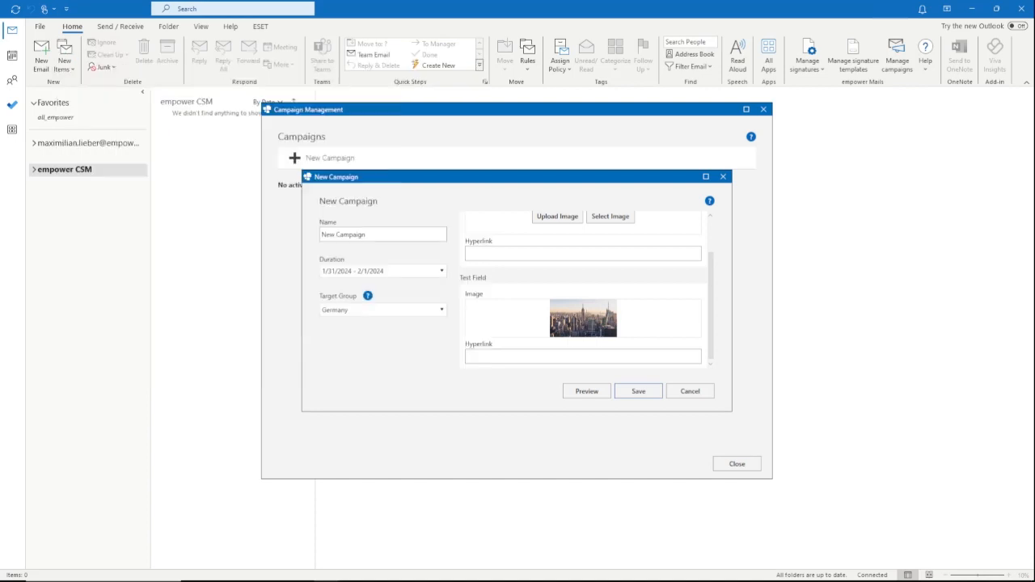
# Save the new campaign and put it on hold.
pyautogui.press('Return')
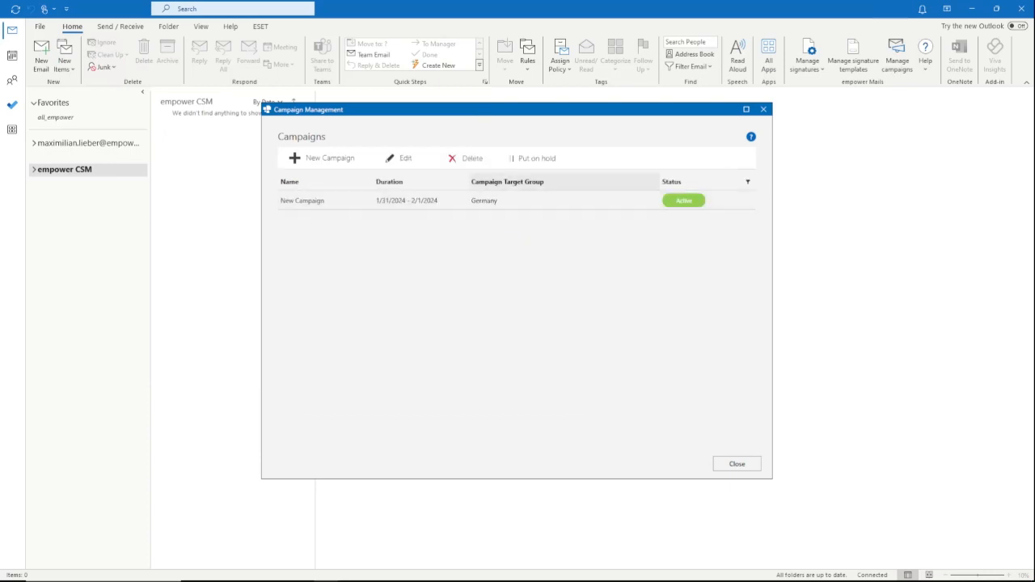
pyautogui.click(533, 159)
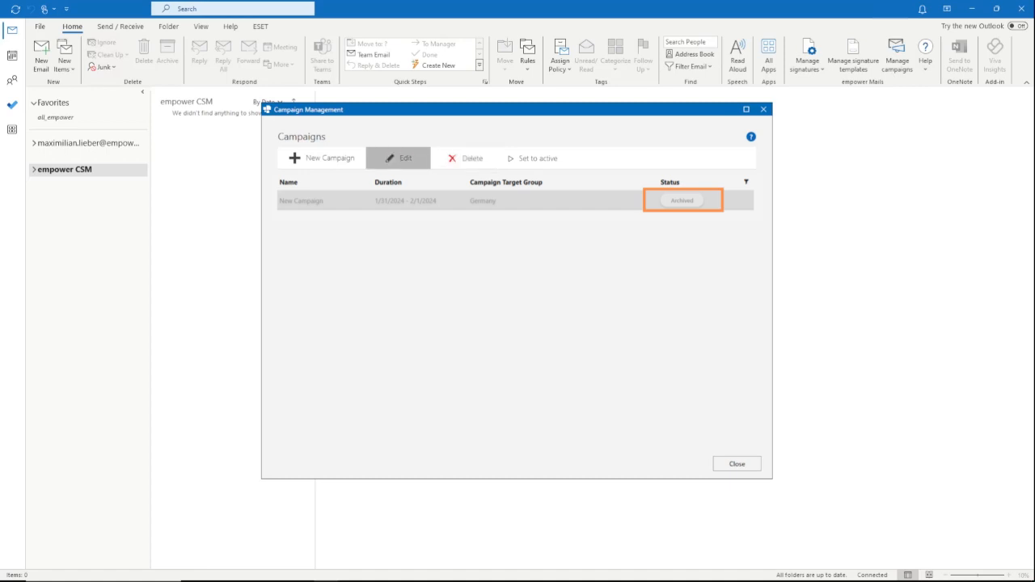
# Edit the campaign to extend its end date to 2/9/2024 and save the change.
pyautogui.click(399, 158)
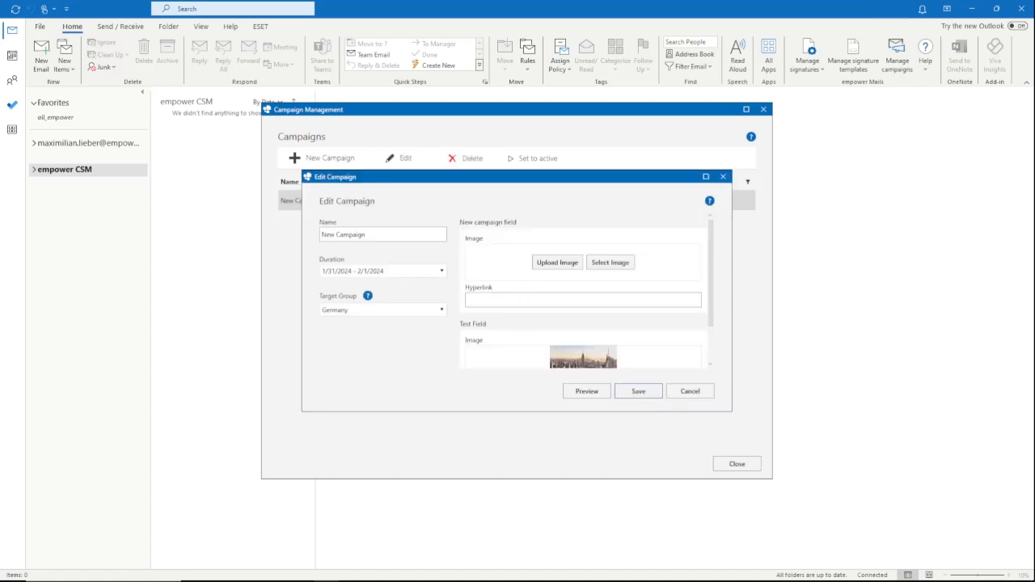
pyautogui.click(440, 274)
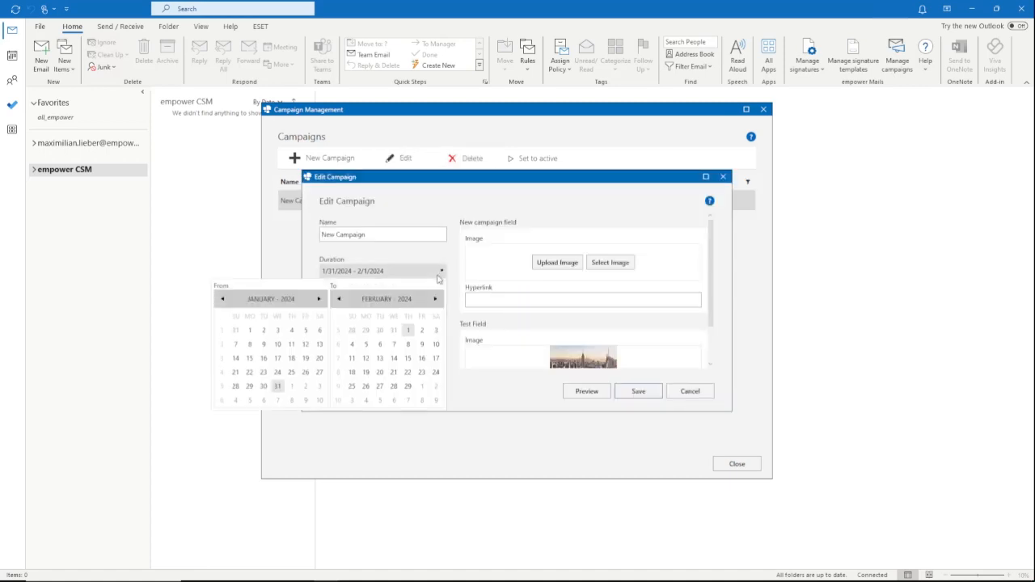
pyautogui.click(424, 344)
pyautogui.click(628, 397)
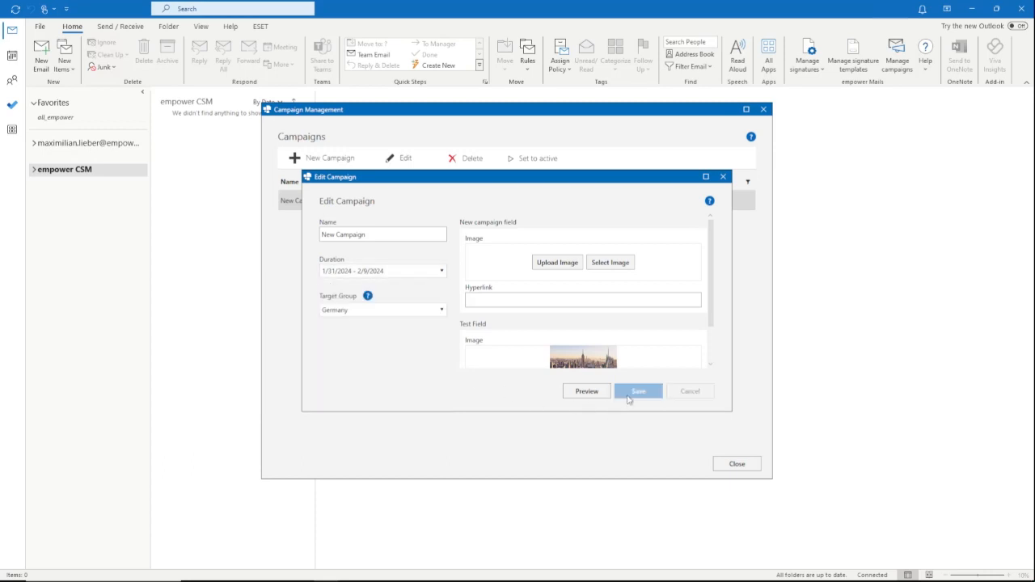
pyautogui.click(629, 396)
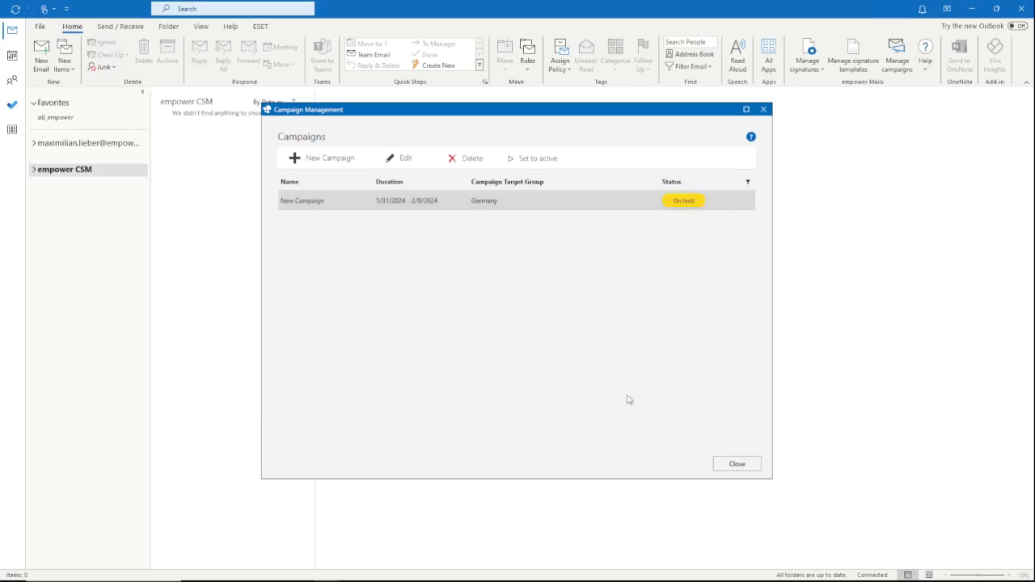